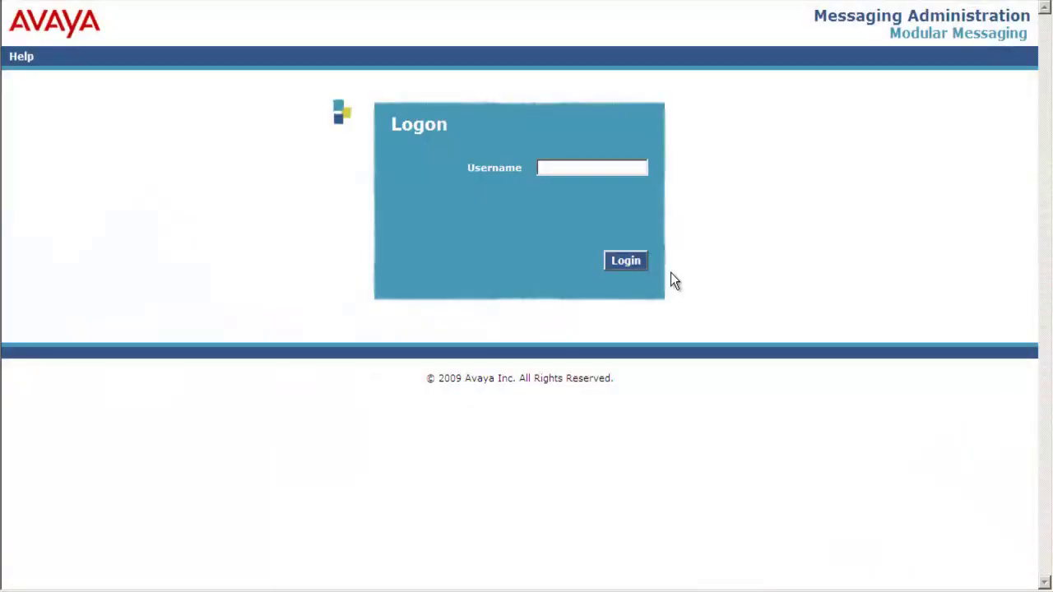
# Log in to Modular Messaging Administration with the administrator username and password
pyautogui.click(581, 168)
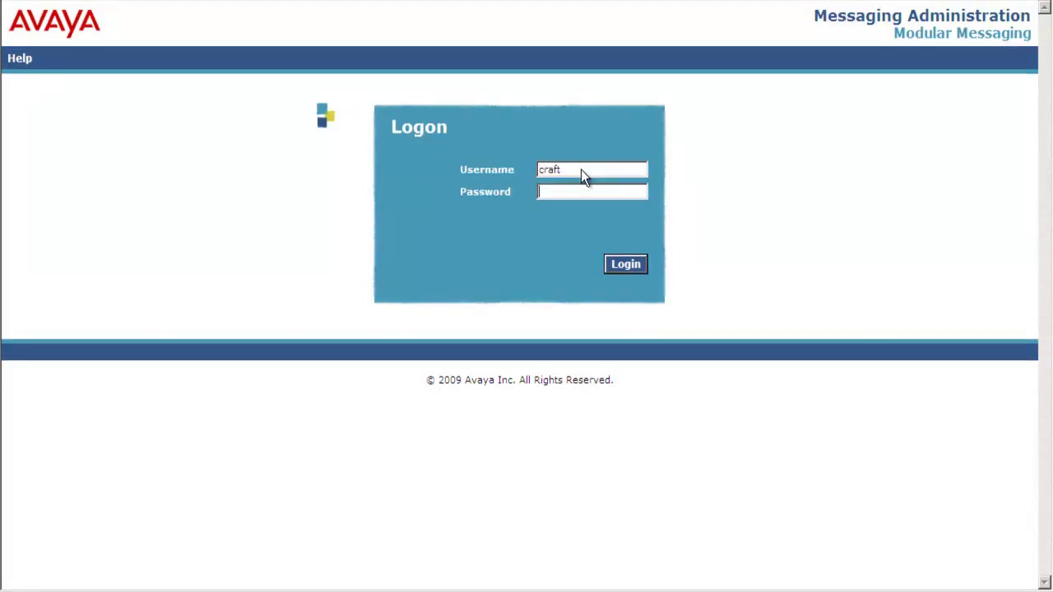
pyautogui.press('Tab')
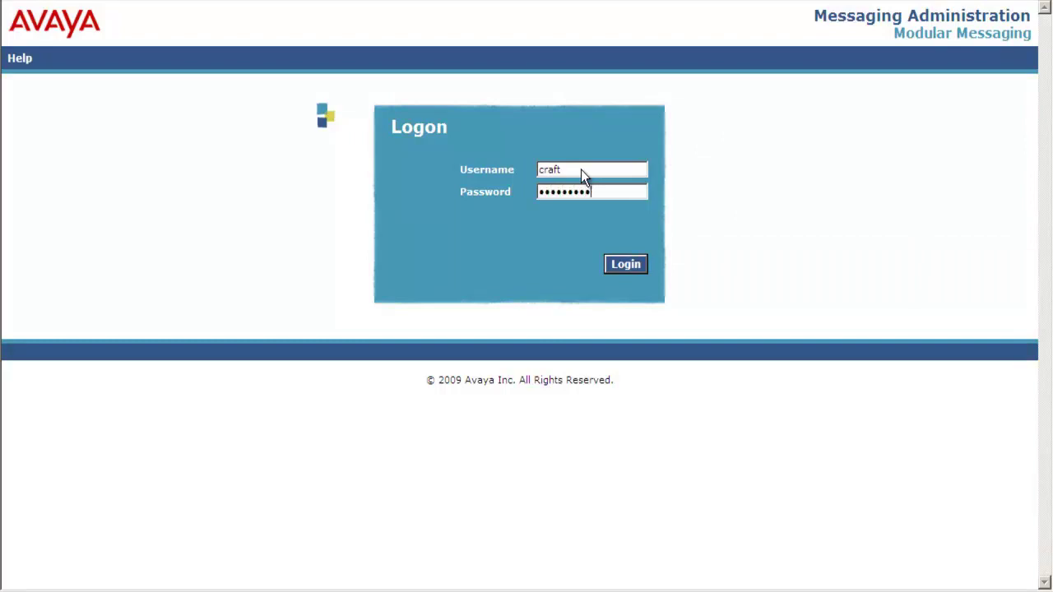
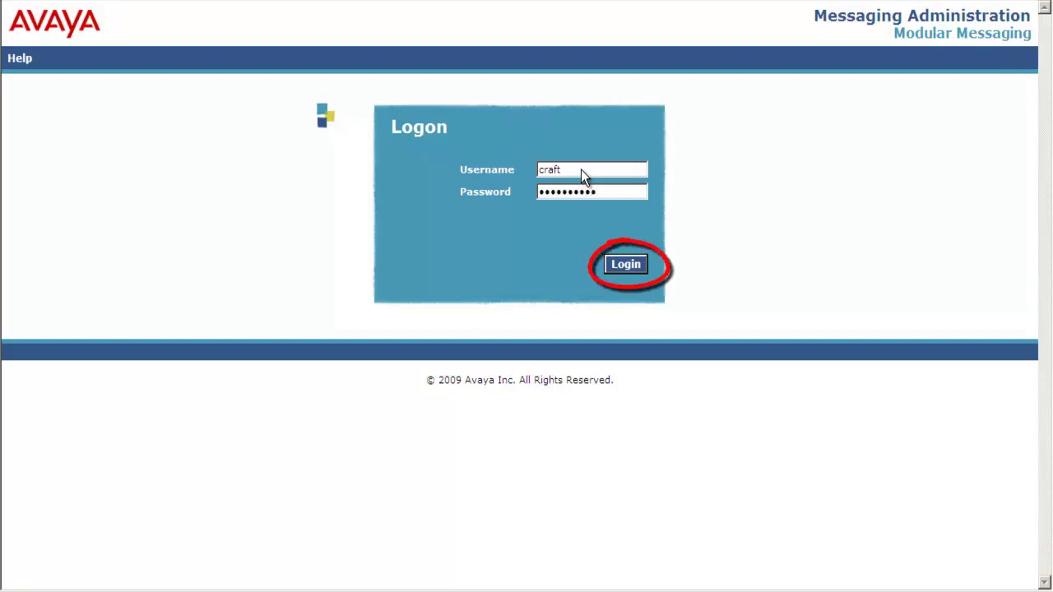
pyautogui.press('Return')
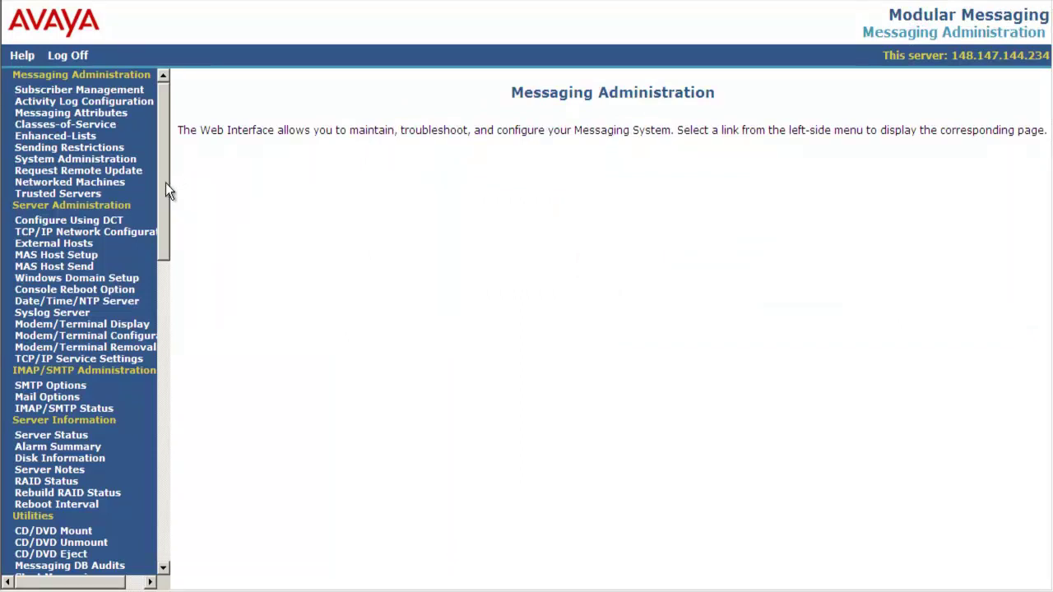
# Scroll the left menu and go to Utilities > Reboot Server
pyautogui.moveTo(165, 184); pyautogui.dragTo(165, 276)
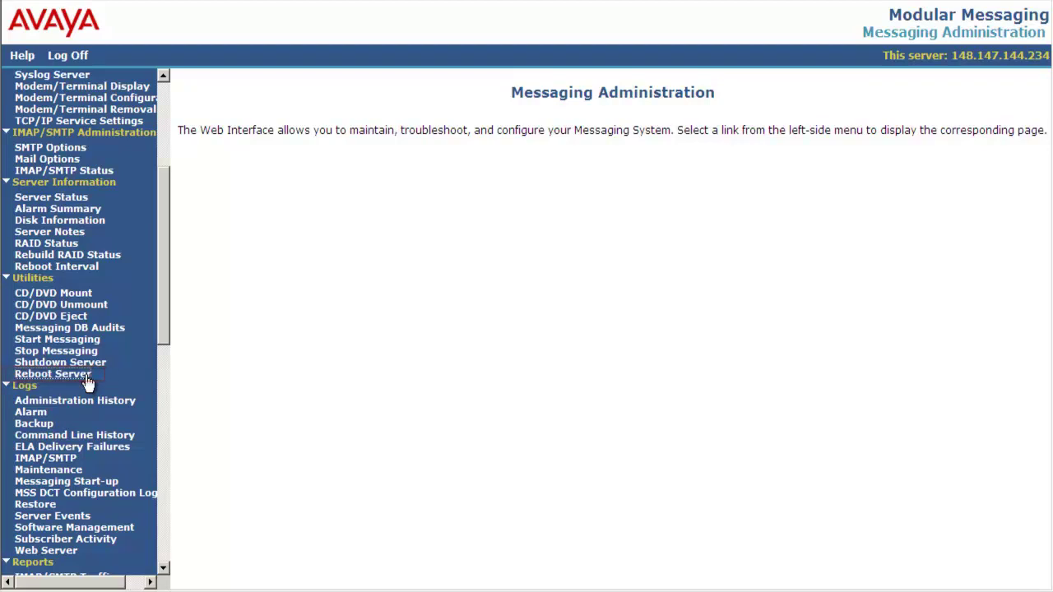
pyautogui.click(79, 376)
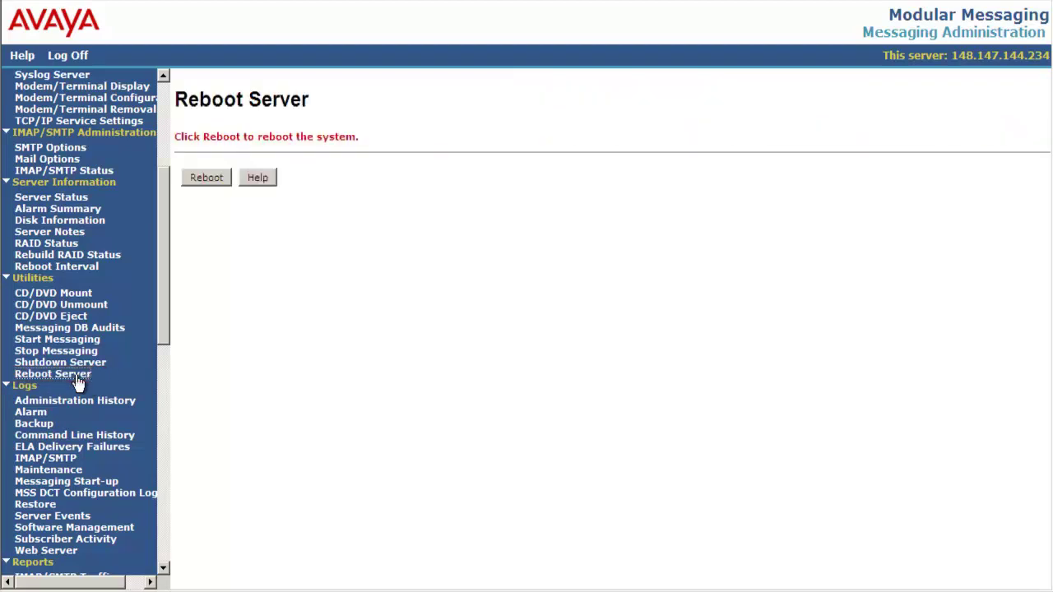
# Start the server reboot and confirm it with OK
pyautogui.click(211, 181)
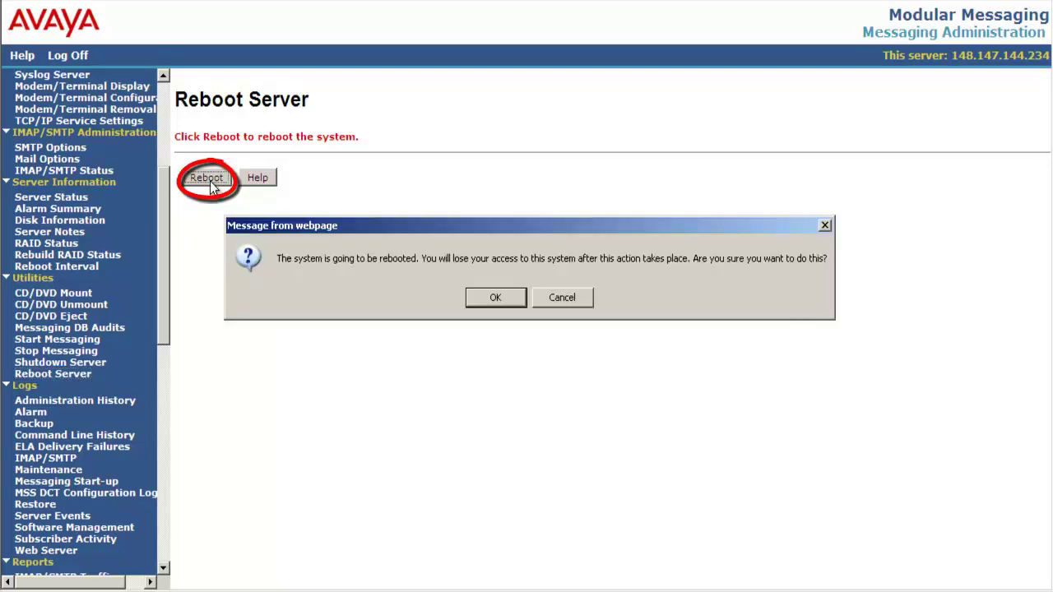
pyautogui.click(482, 301)
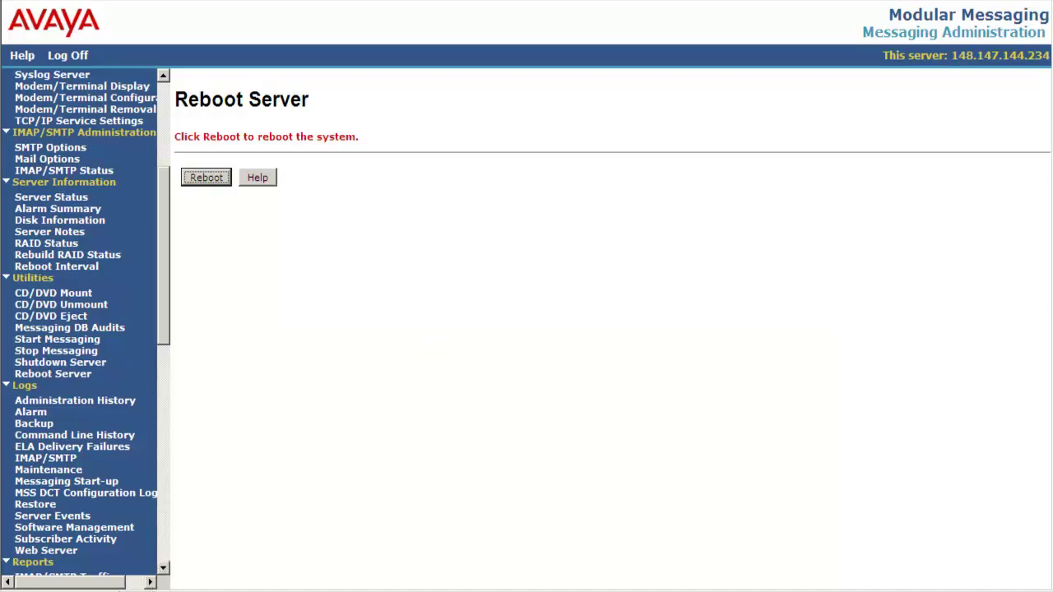
# Run a continuous ping to 148.147.144.234 (ping -t) in Command Prompt
pyautogui.click(123, 588)
pyautogui.write('ping ')
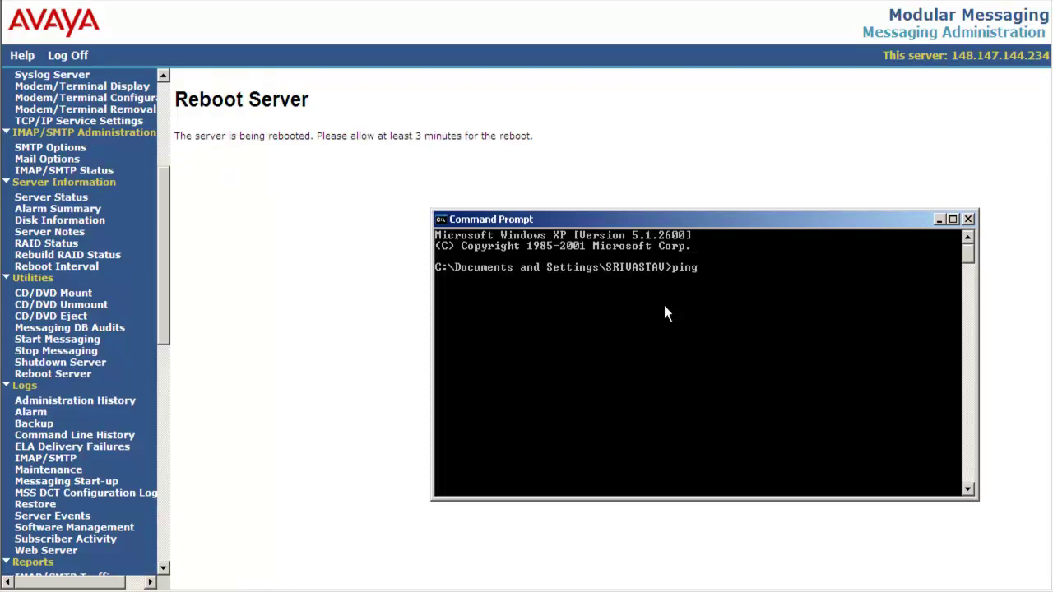
pyautogui.write('1')
pyautogui.write('48.147.1')
pyautogui.write('44.234 -t')
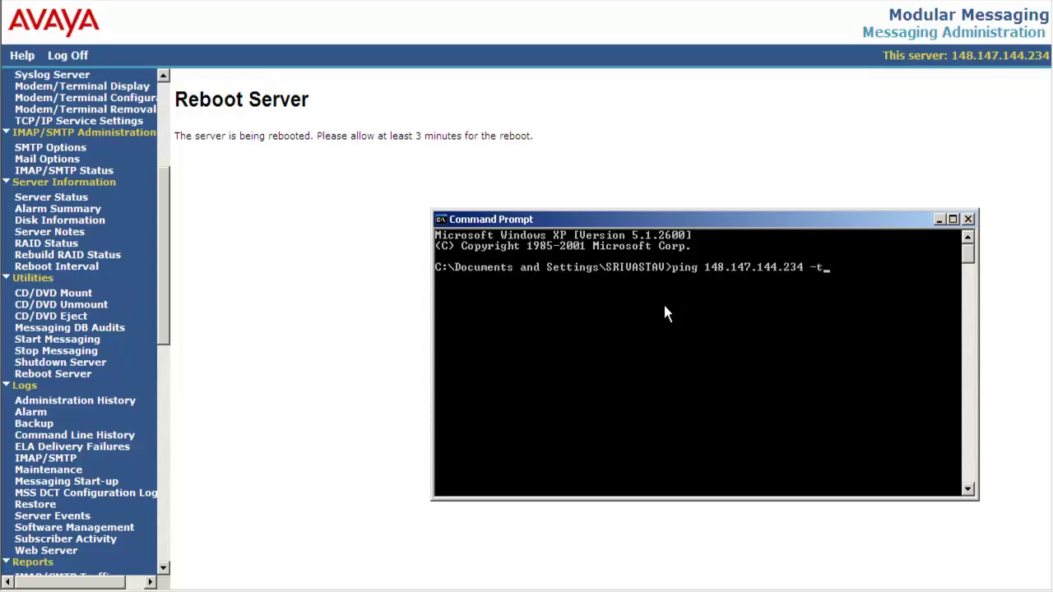
pyautogui.press('Return')
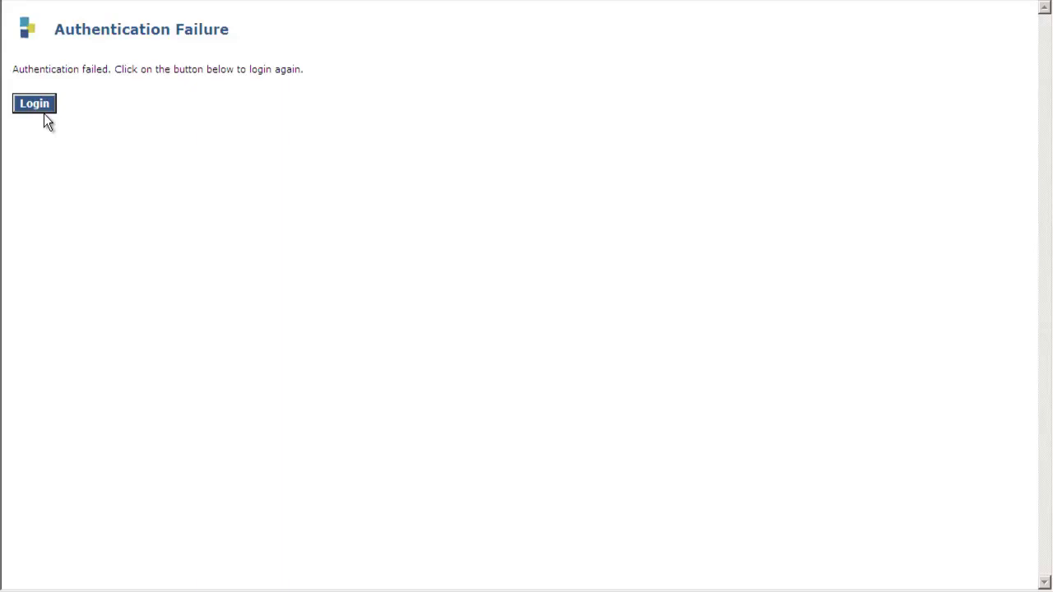
# Log in again from the Authentication Failure page using the account password
pyautogui.click(44, 113)
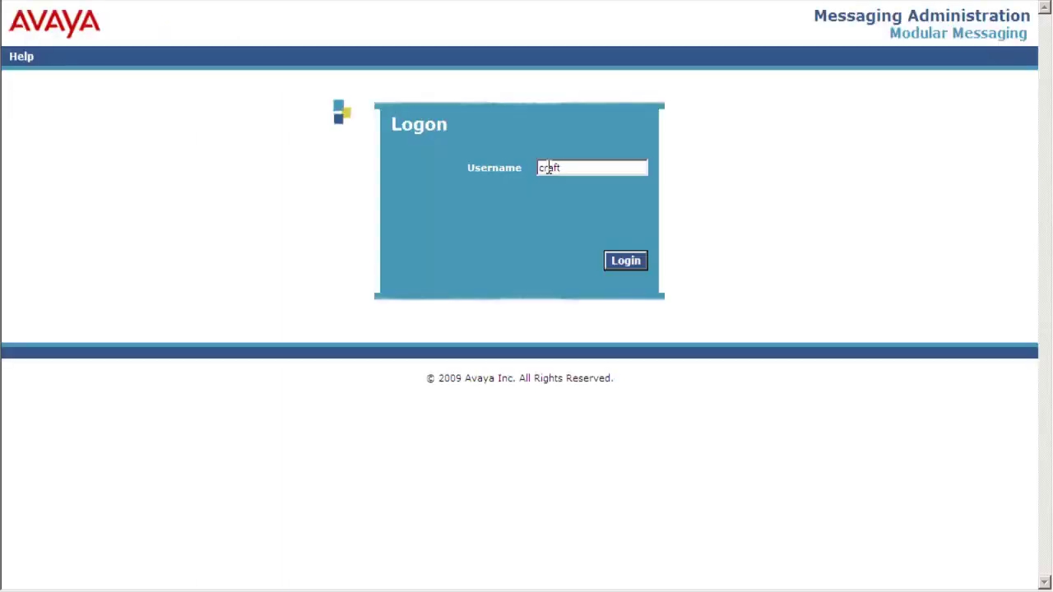
pyautogui.press('Return')
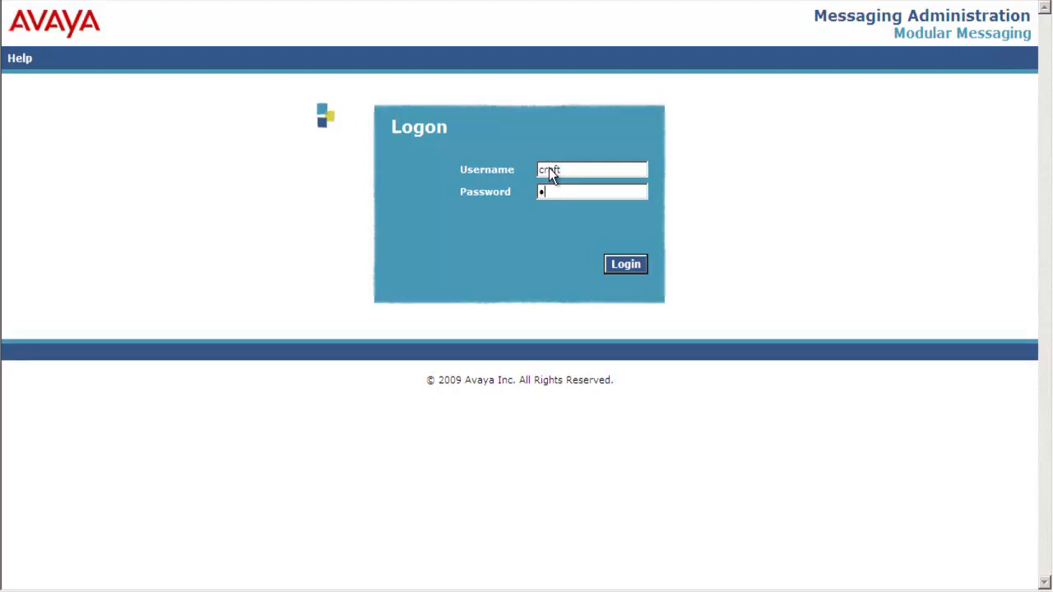
pyautogui.write('***')
pyautogui.write('****')
pyautogui.press('Return')
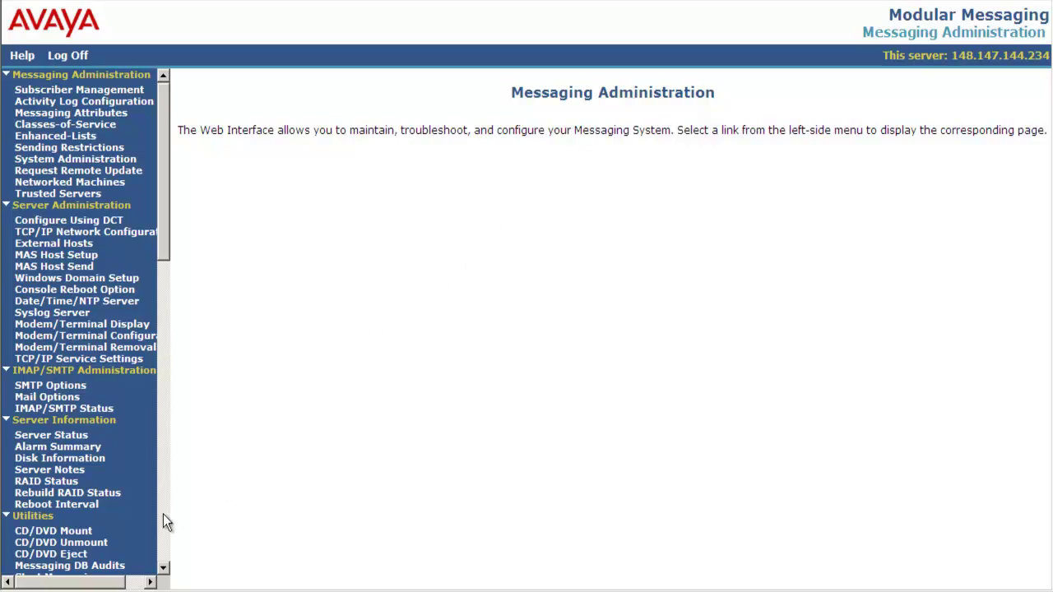
# Open Server Information > Server Status and refresh it to check MessageCore and enhanced lists
pyautogui.click(71, 436)
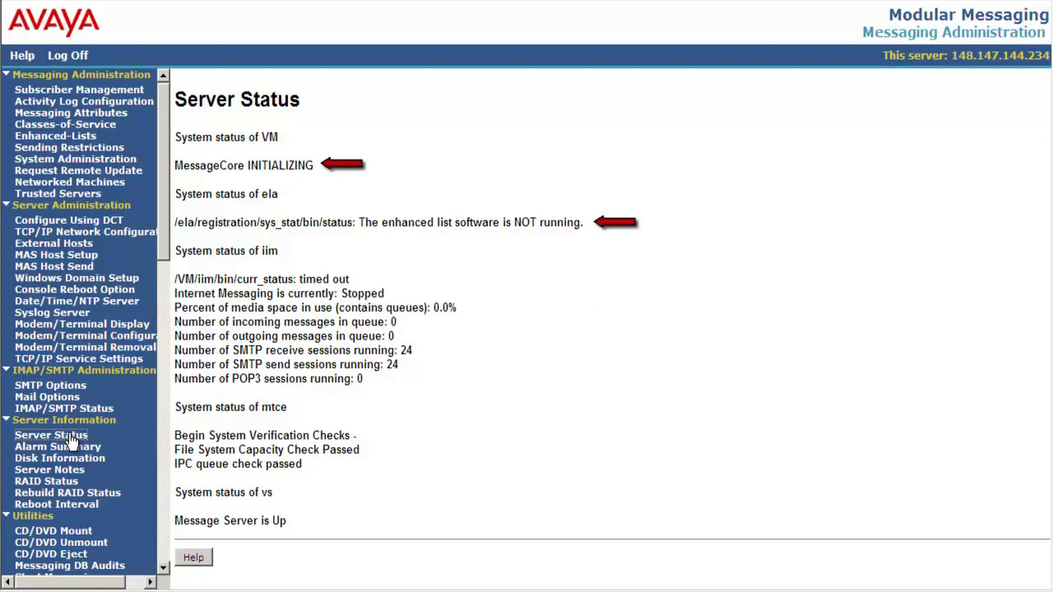
pyautogui.click(71, 441)
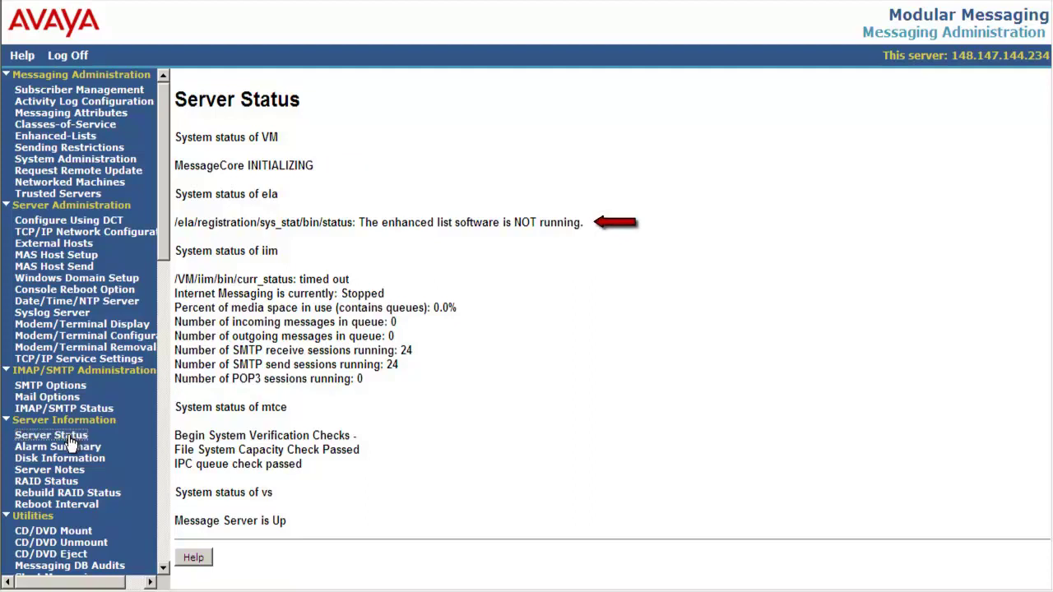